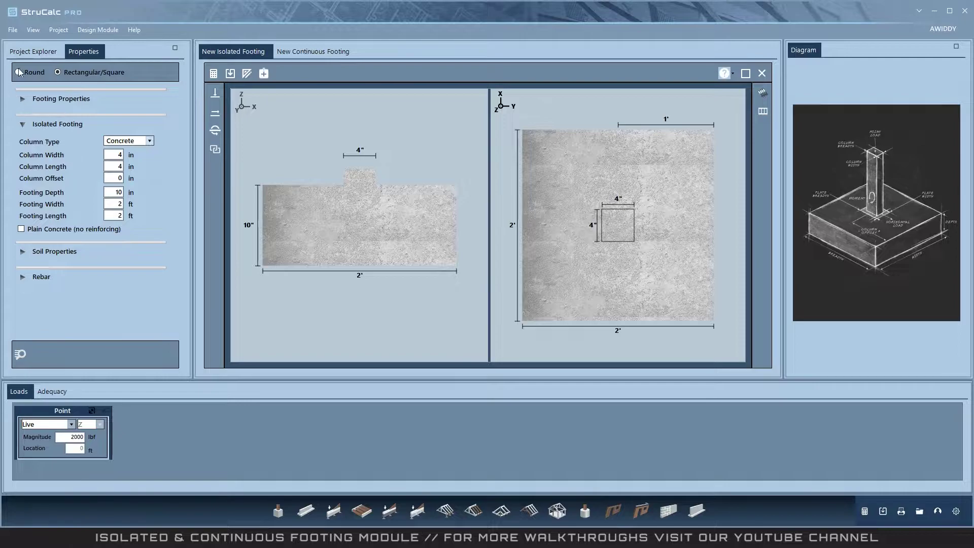
left_click(26, 51)
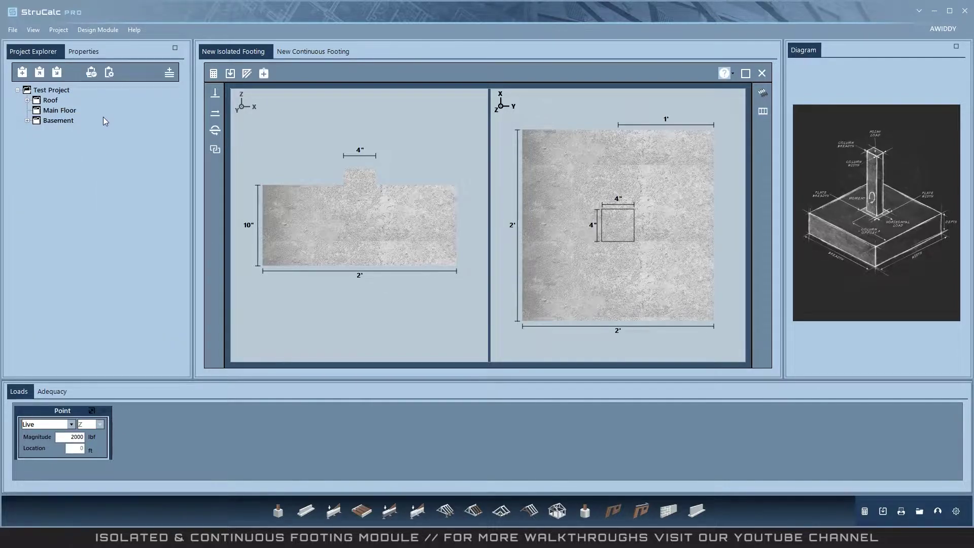
left_click(108, 72)
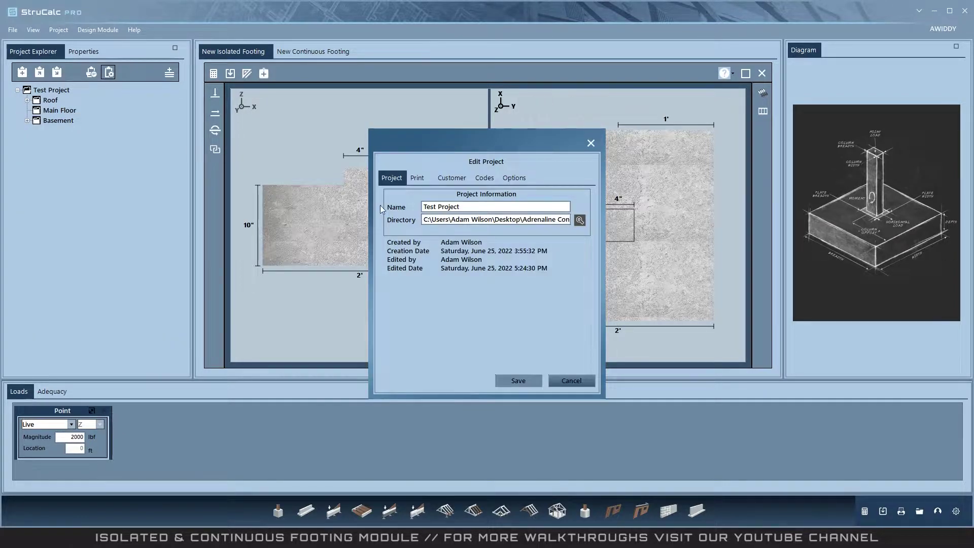
left_click(487, 178)
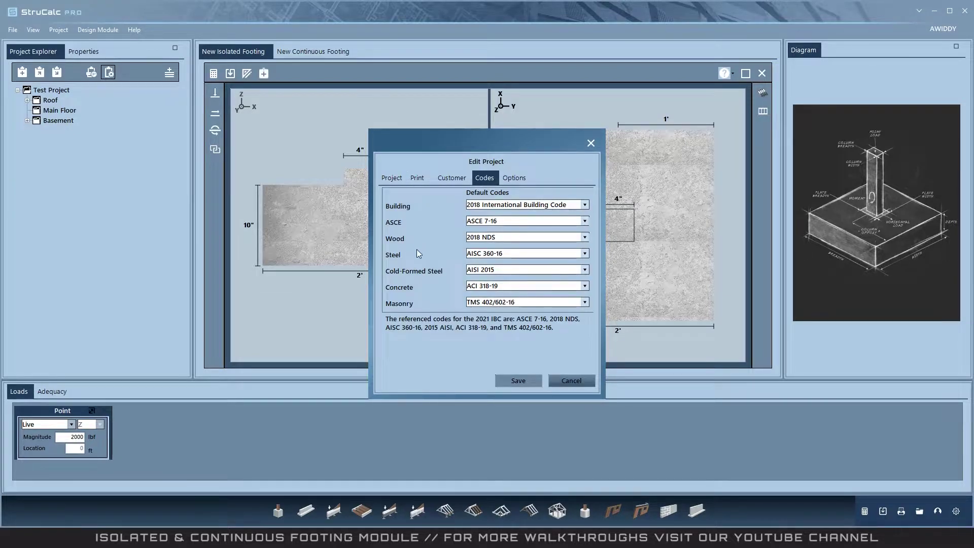
left_click(572, 380)
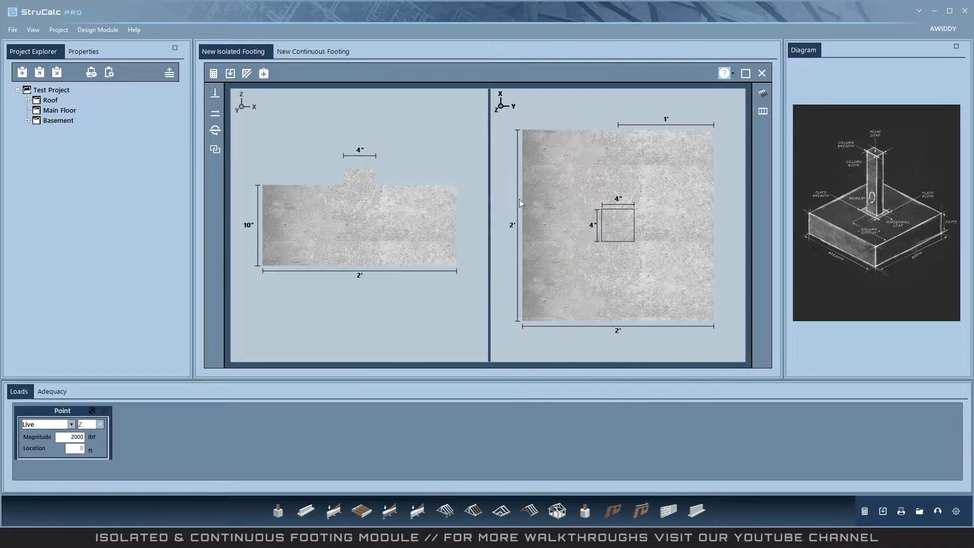
left_click(95, 53)
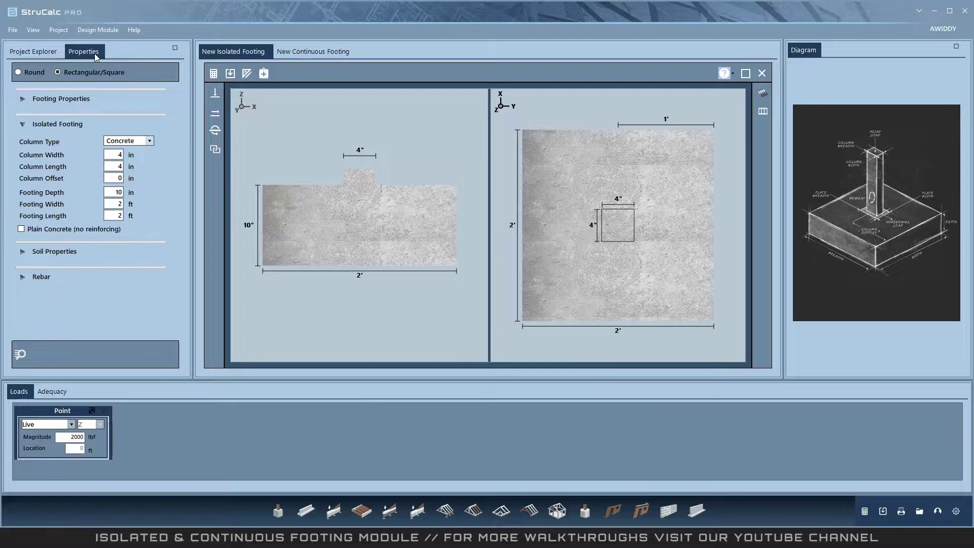
Review the footing material properties, reopen the isolated footing dimensions, and expand the Rebar settings.
left_click(22, 126)
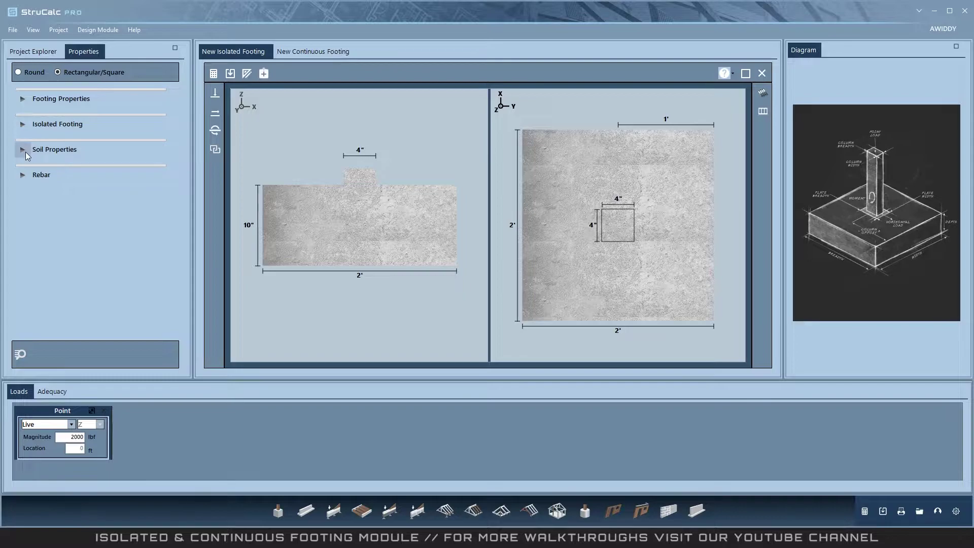
left_click(22, 99)
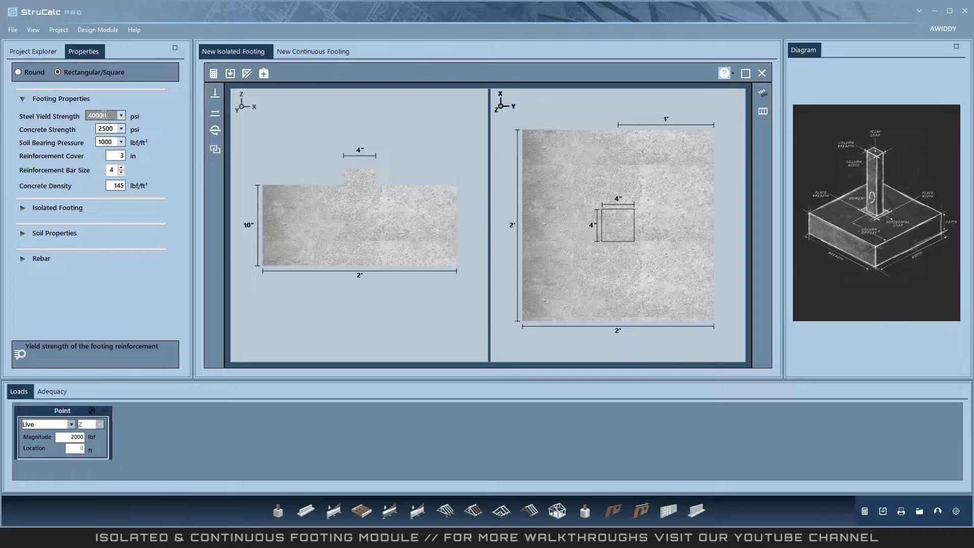
left_click(24, 99)
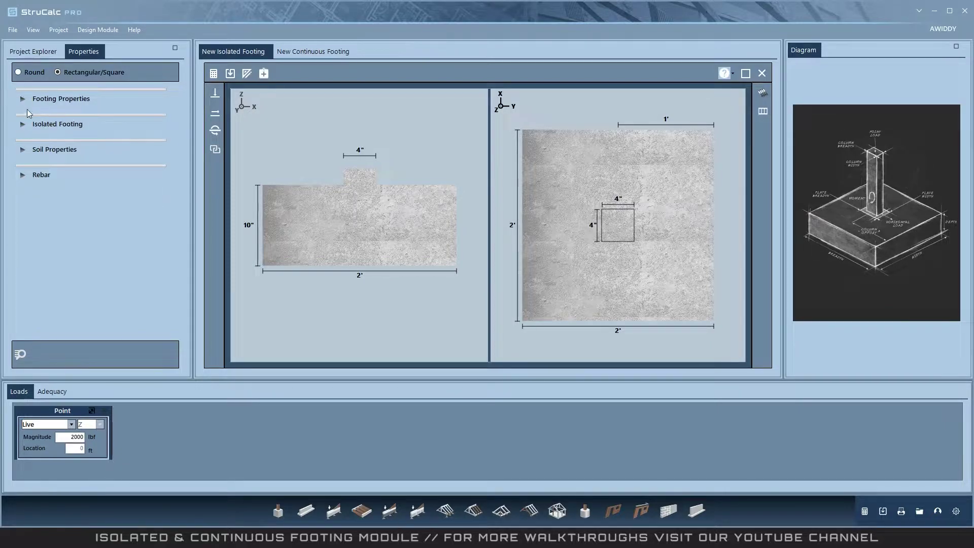
left_click(25, 124)
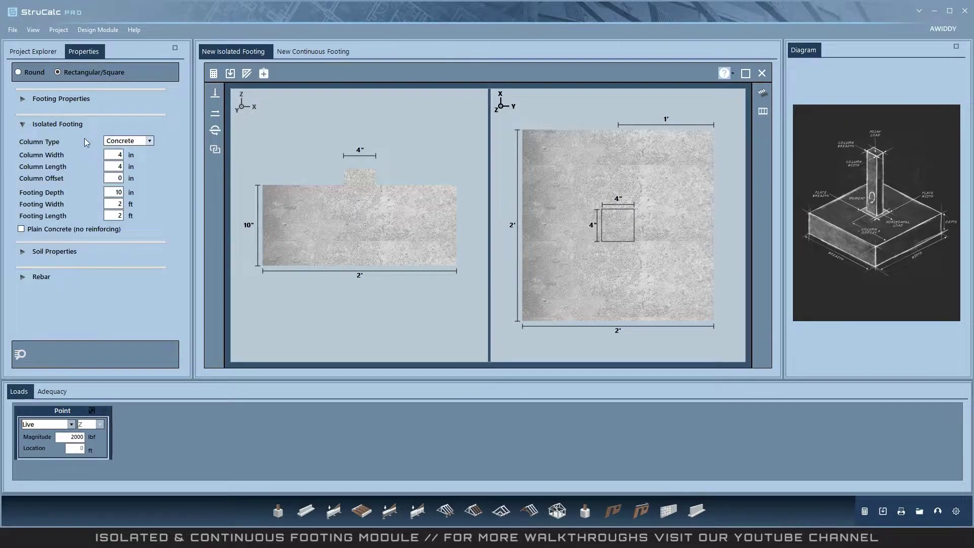
left_click(116, 193)
left_click(23, 276)
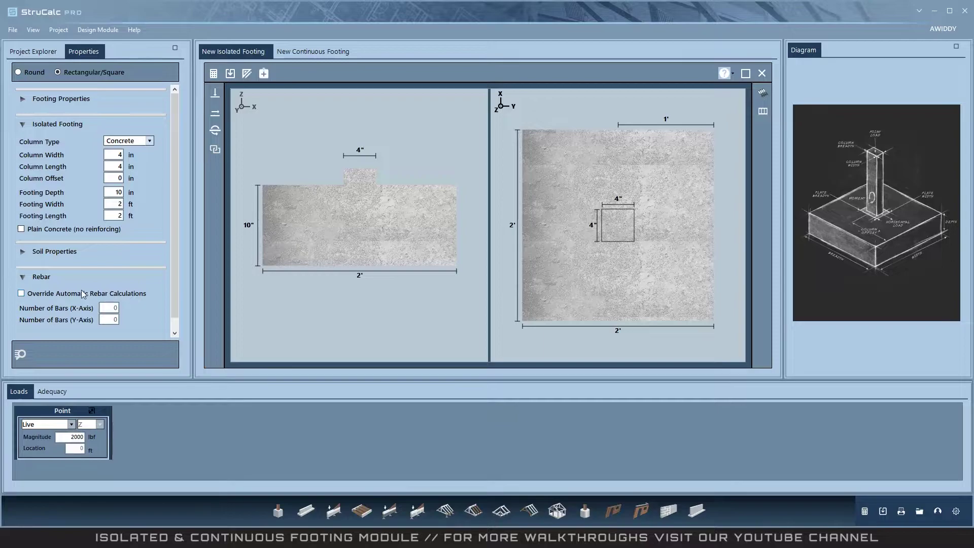
Override automatic rebar calculation and set 4 bars in each direction.
left_click(35, 293)
left_click(116, 309)
type("4")
key("Tab")
type("4")
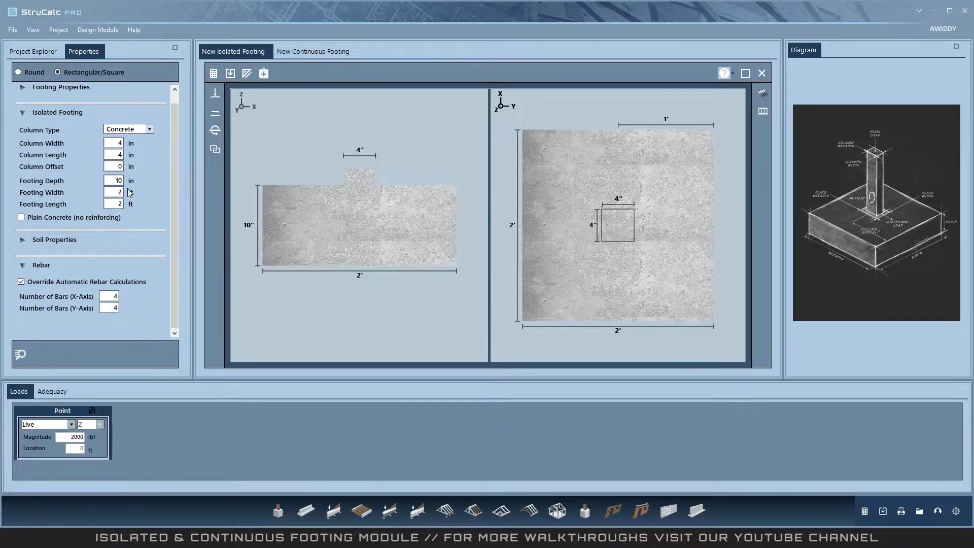
Set the column to 6 × 6 in, footing depth to 12 in, and footing to 3 × 3 ft.
left_click(133, 144)
type("6")
key("Tab")
type("6")
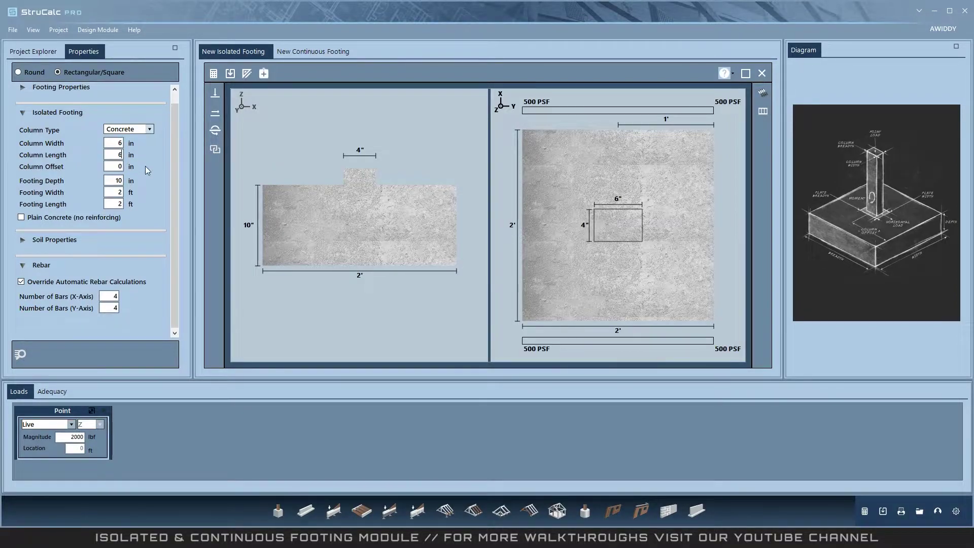
key("Tab")
key("Tab")
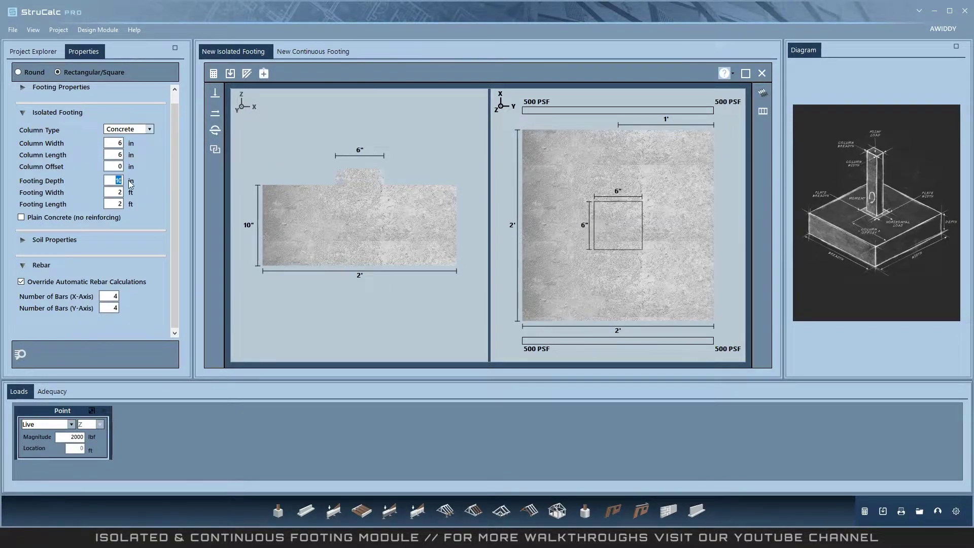
type("12")
left_click(120, 194)
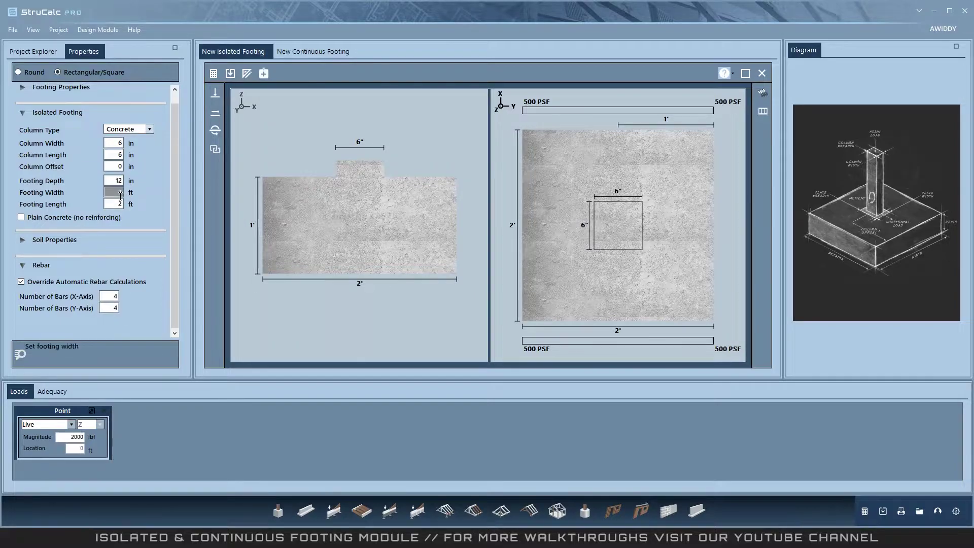
type("3")
key("Tab")
type("3")
key("Tab")
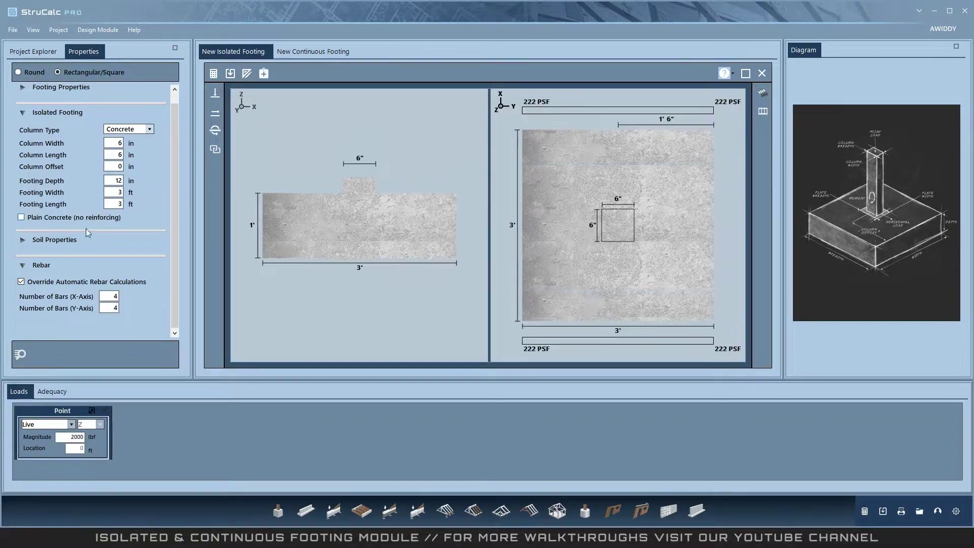
Inspect Levels One through Three in the Wall Load Calculator, then cancel without adding wall loads.
left_click(764, 112)
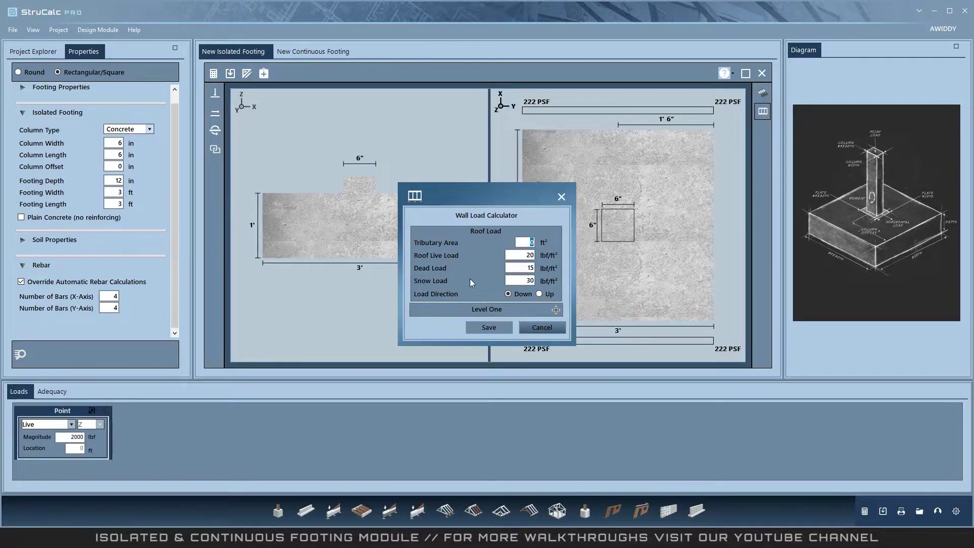
left_click(556, 310)
left_click(556, 345)
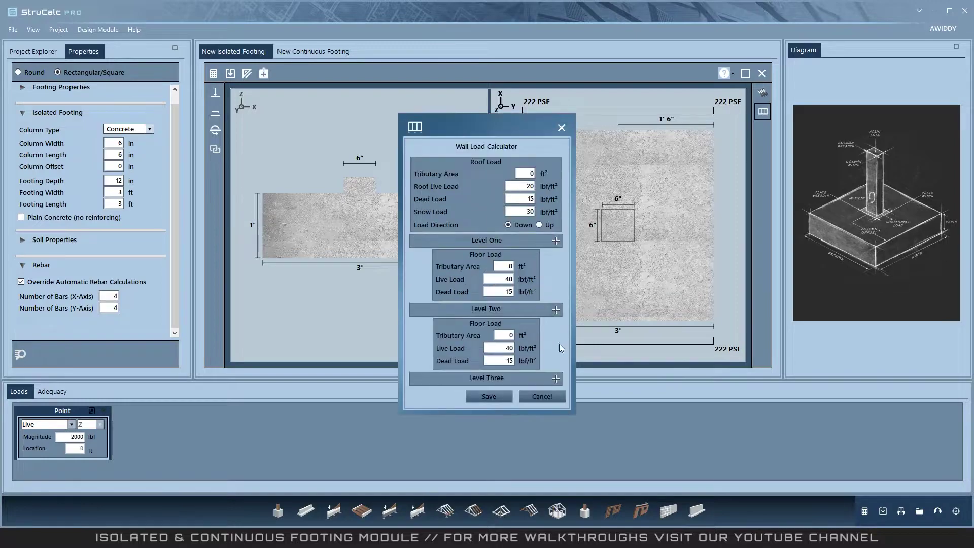
left_click(556, 378)
left_click(542, 424)
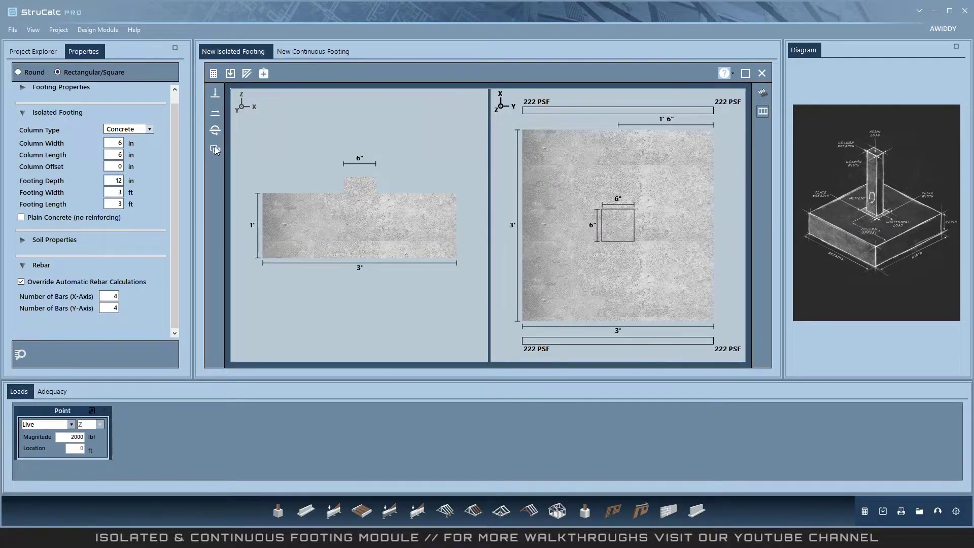
left_click(249, 104)
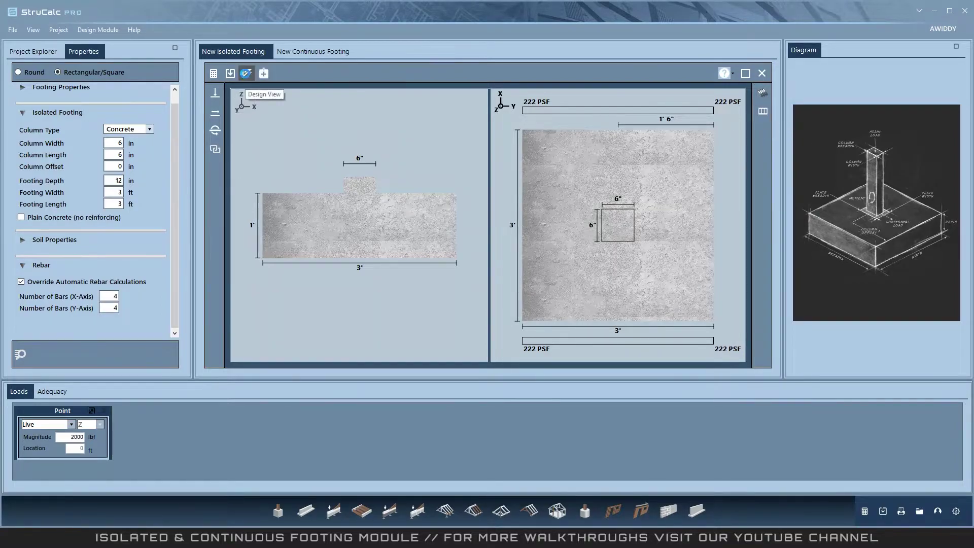
left_click(246, 74)
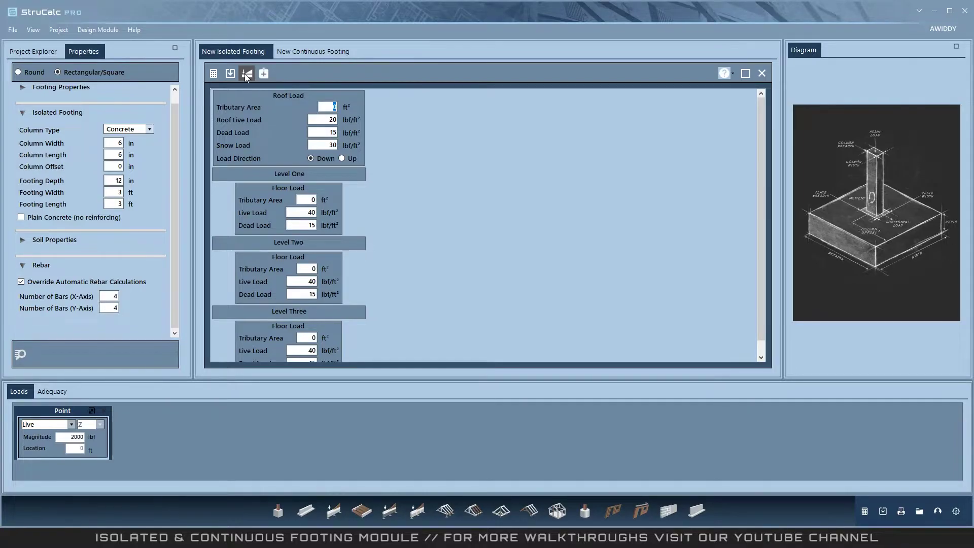
left_click(246, 74)
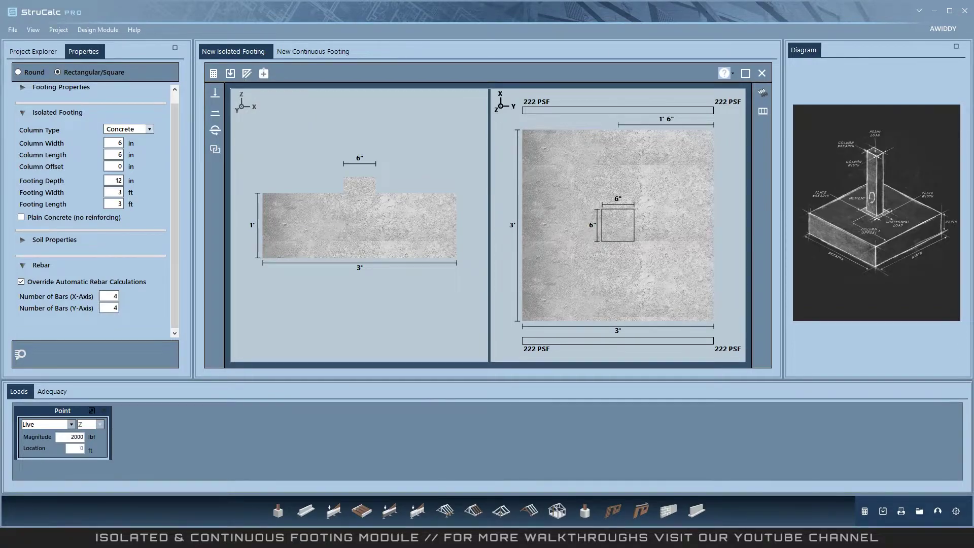
Add a 1000 lbf live point load, then start a moment load and review its type options.
left_click(214, 93)
type("1000")
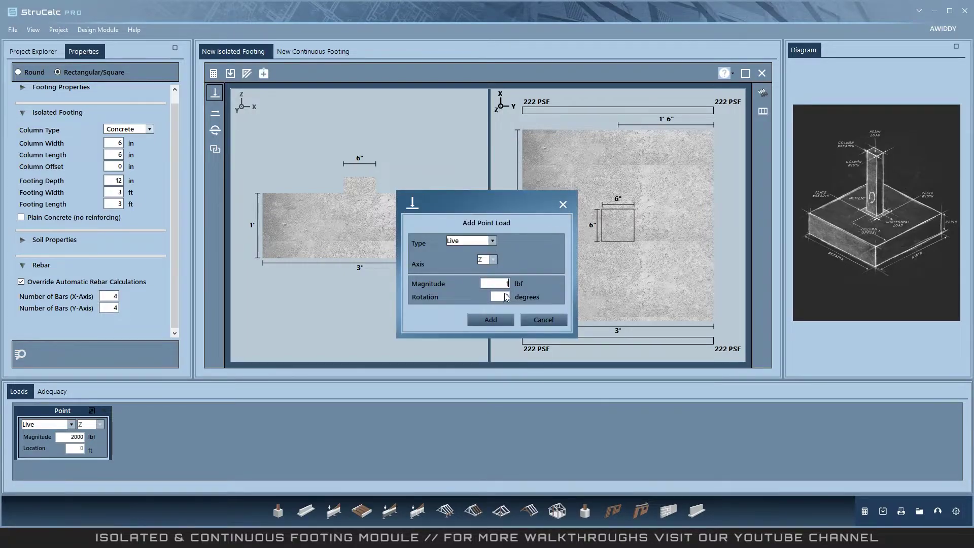
left_click(490, 320)
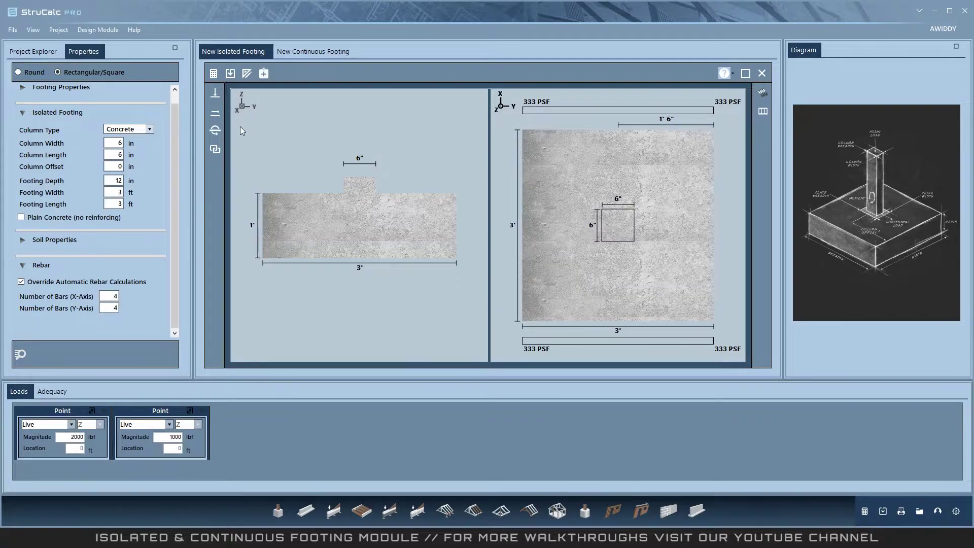
left_click(217, 131)
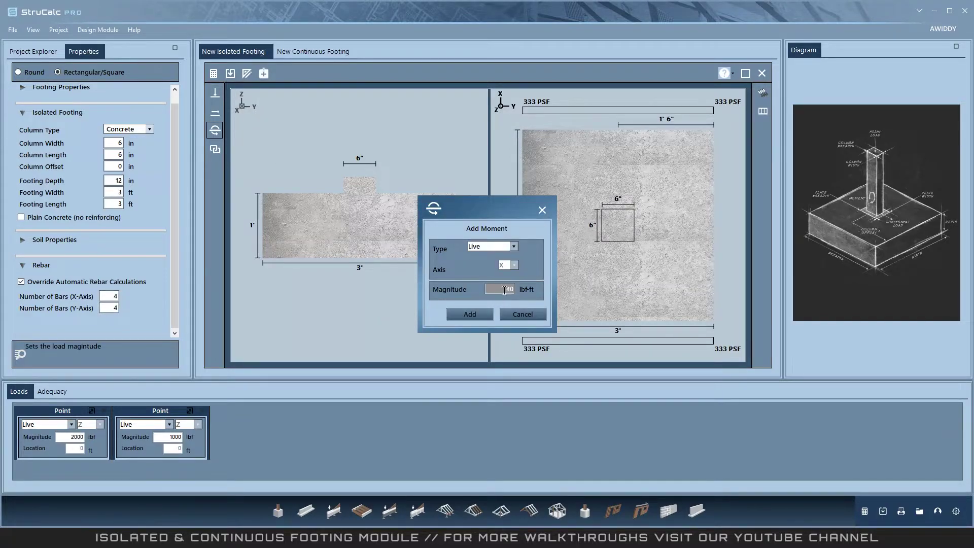
left_click(513, 246)
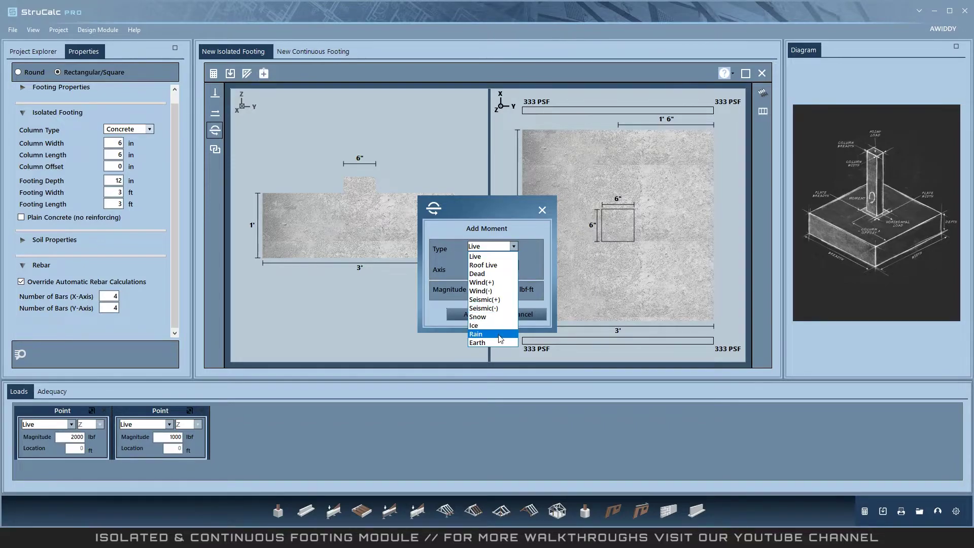
Add the 40 lbf-ft Live moment and confirm the first point load stays Live.
left_click(428, 314)
left_click(459, 313)
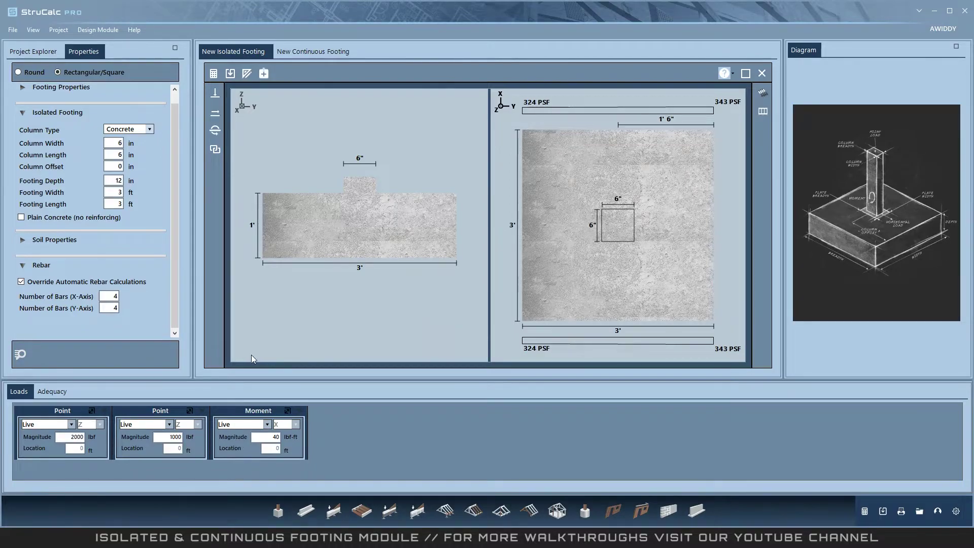
left_click(71, 425)
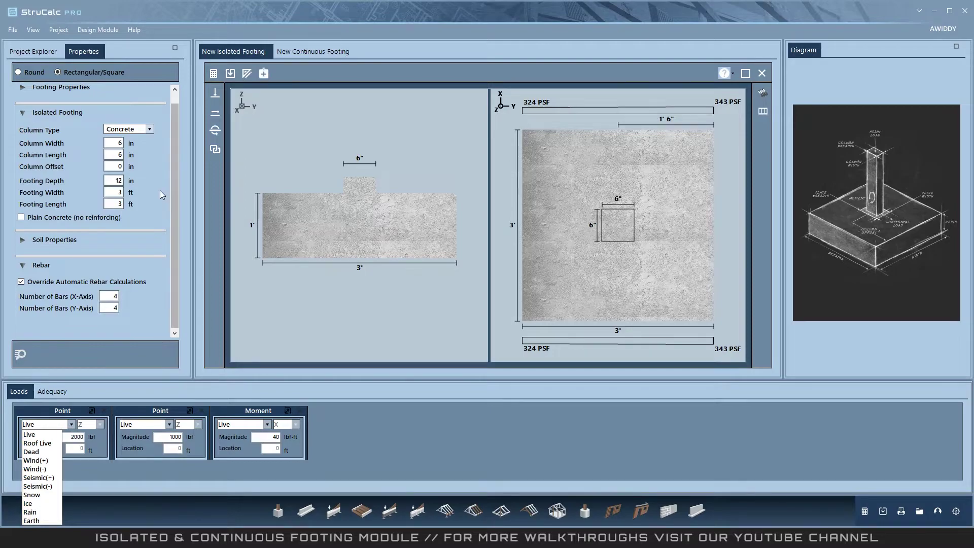
left_click(290, 68)
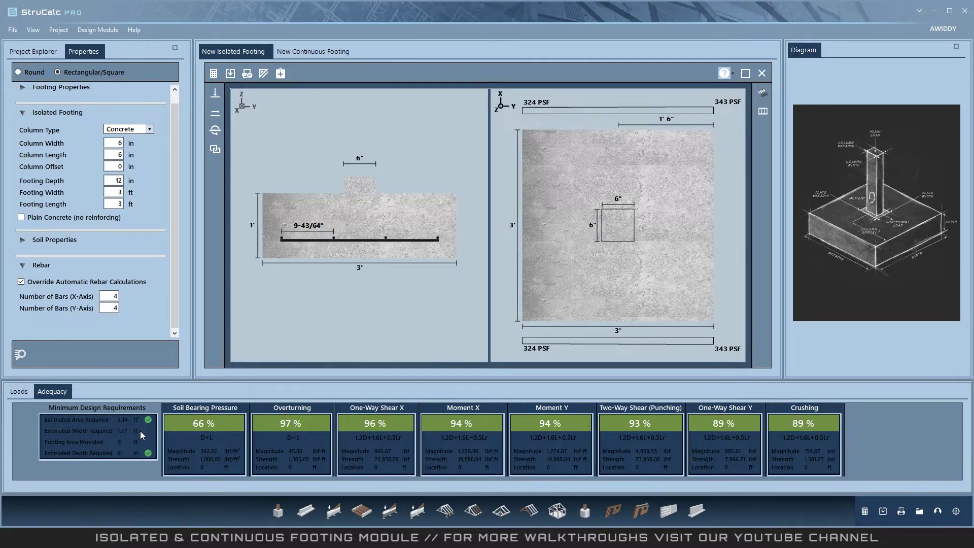
Toggle the canvas from footing drawings to the load input form, then use the print preview button.
left_click(263, 74)
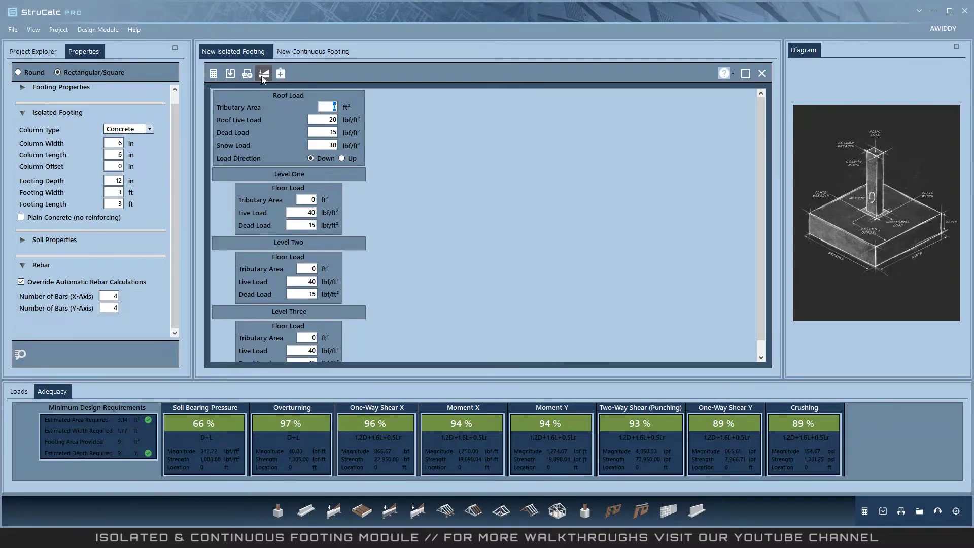
left_click(249, 74)
Open the New Continuous Footing tab and briefly expand its Footing Properties.
left_click(315, 53)
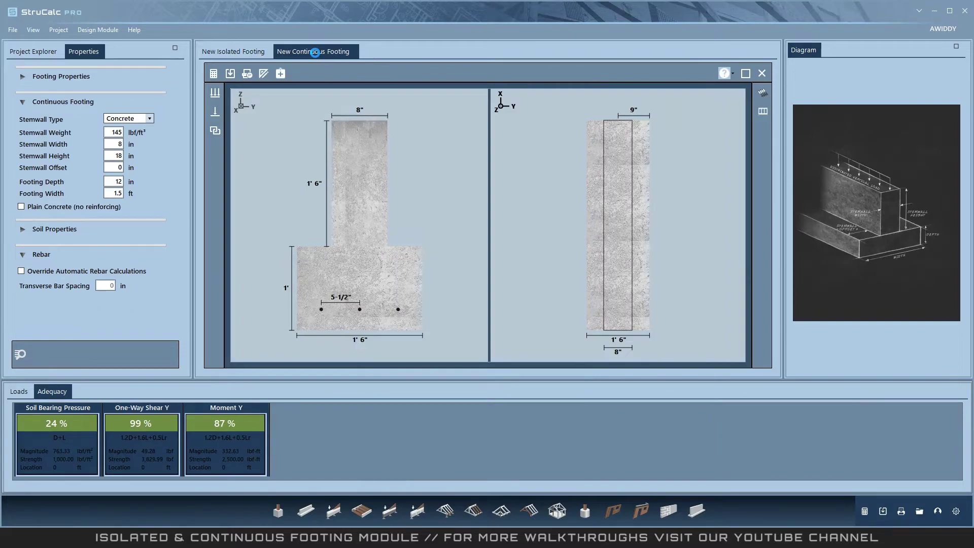
left_click(24, 77)
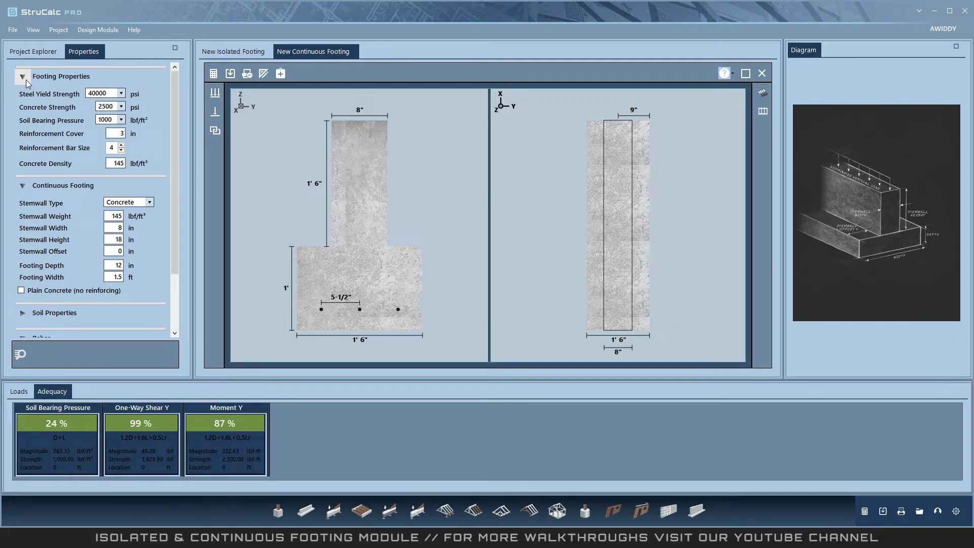
left_click(24, 77)
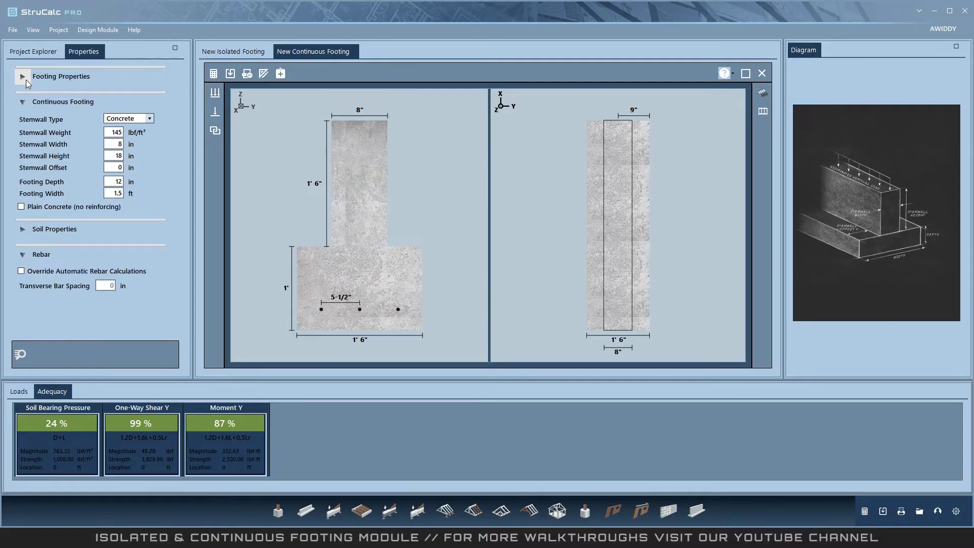